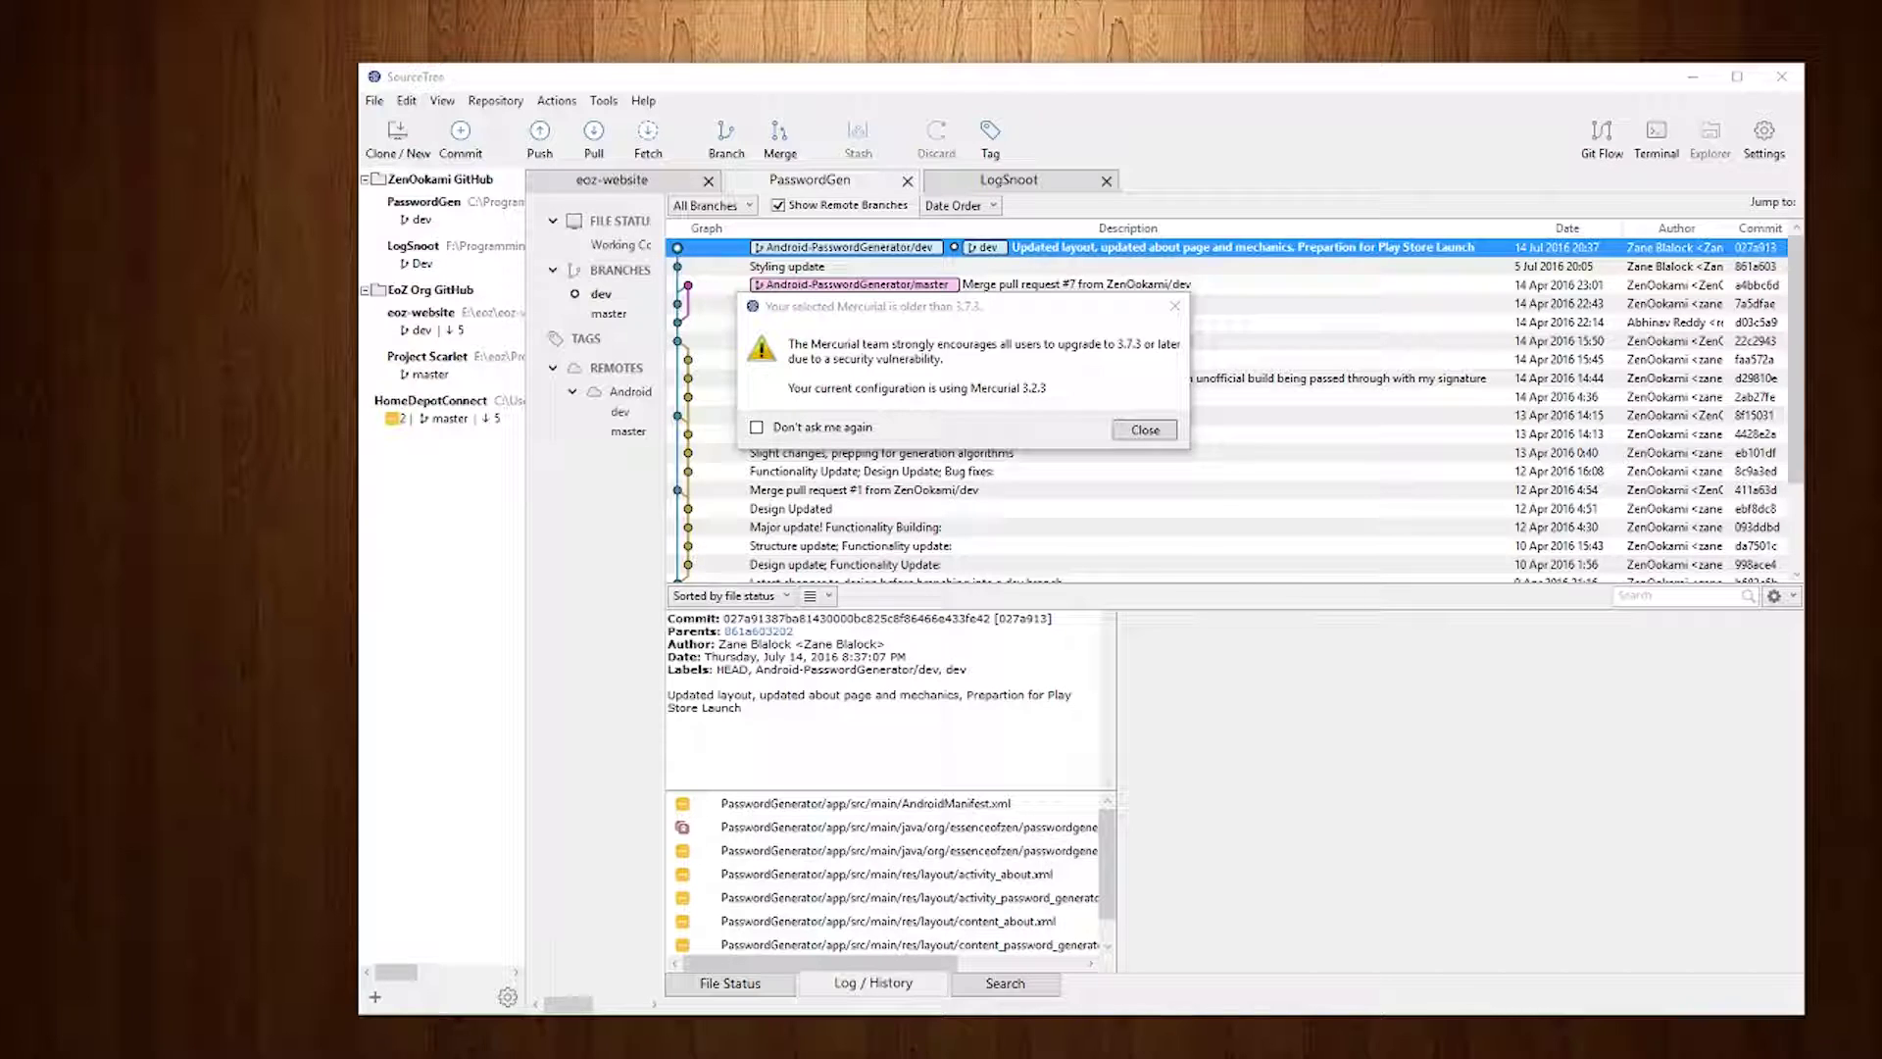
- Focus the warning that the selected Mercurial is older than 3.7.3
{"action": "left_click", "coordinate": [985, 314]}
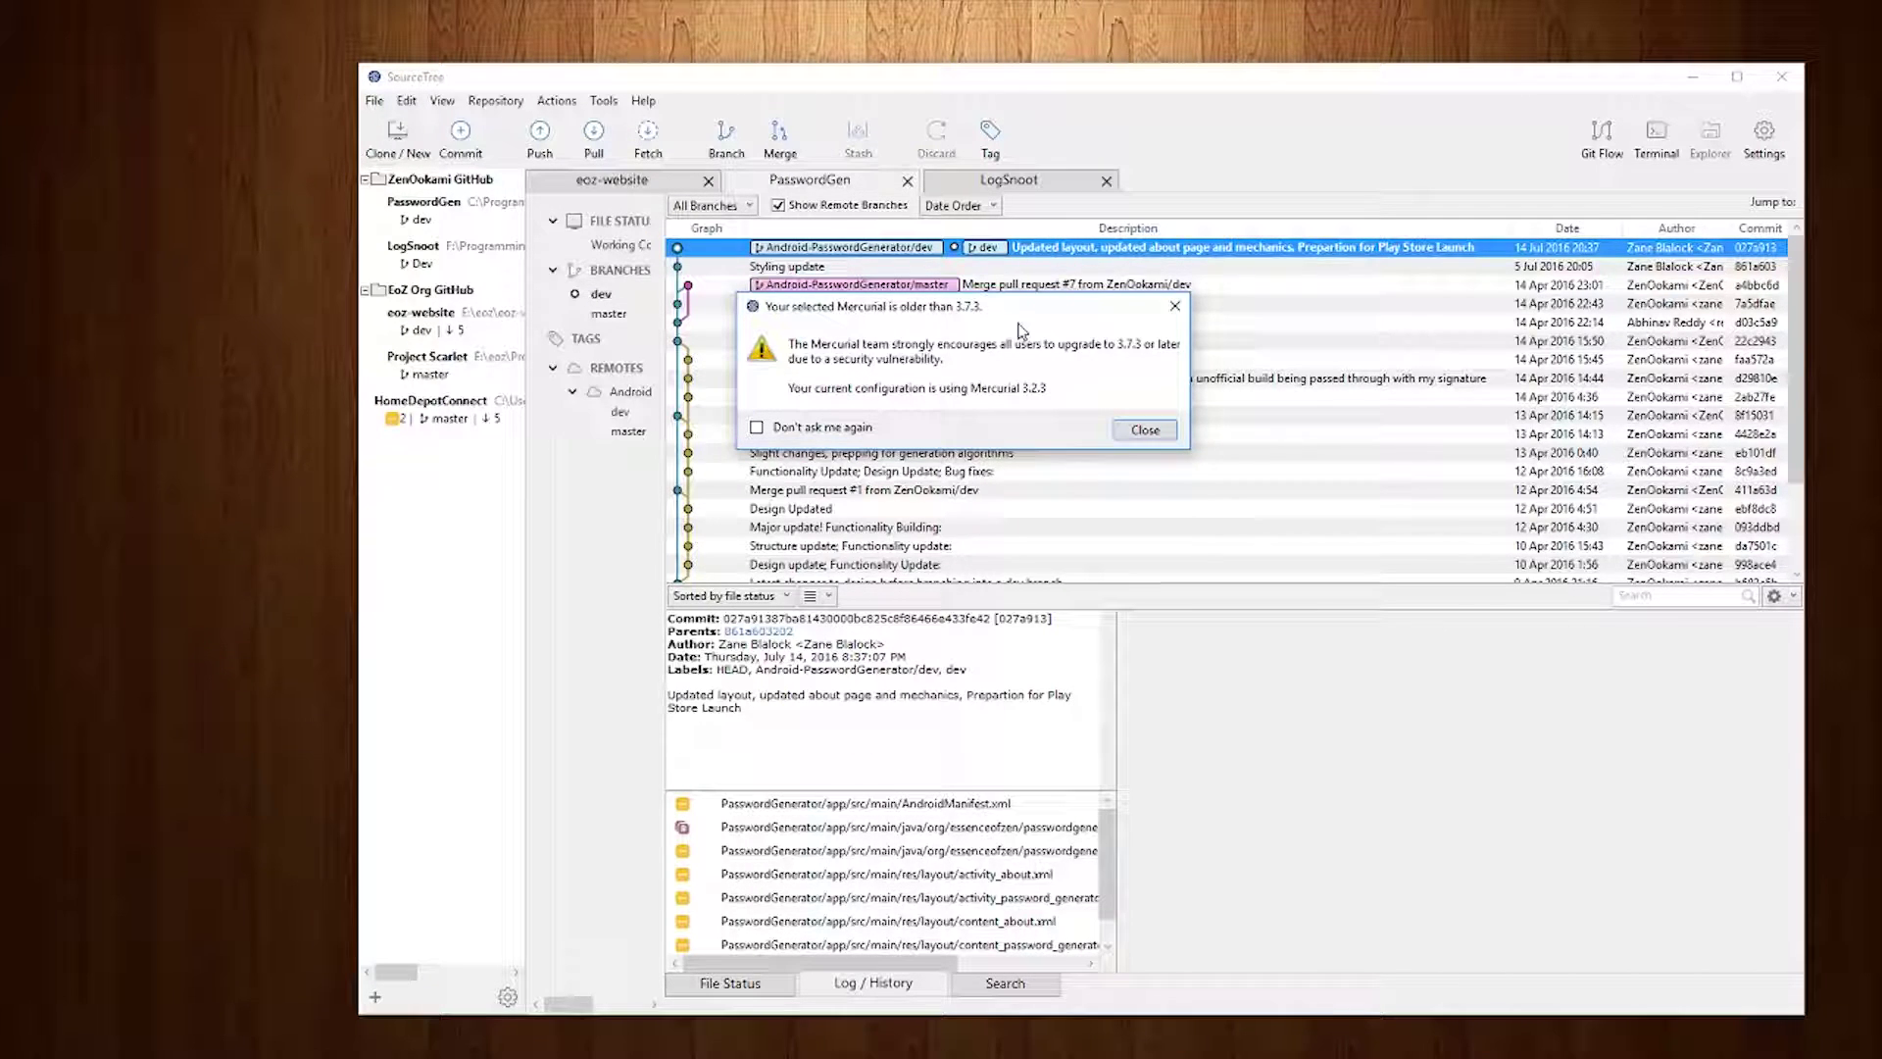
- Close the Mercurial warning, open Tools > Options, and dismiss the warning that reappears
{"action": "left_click", "coordinate": [1124, 437]}
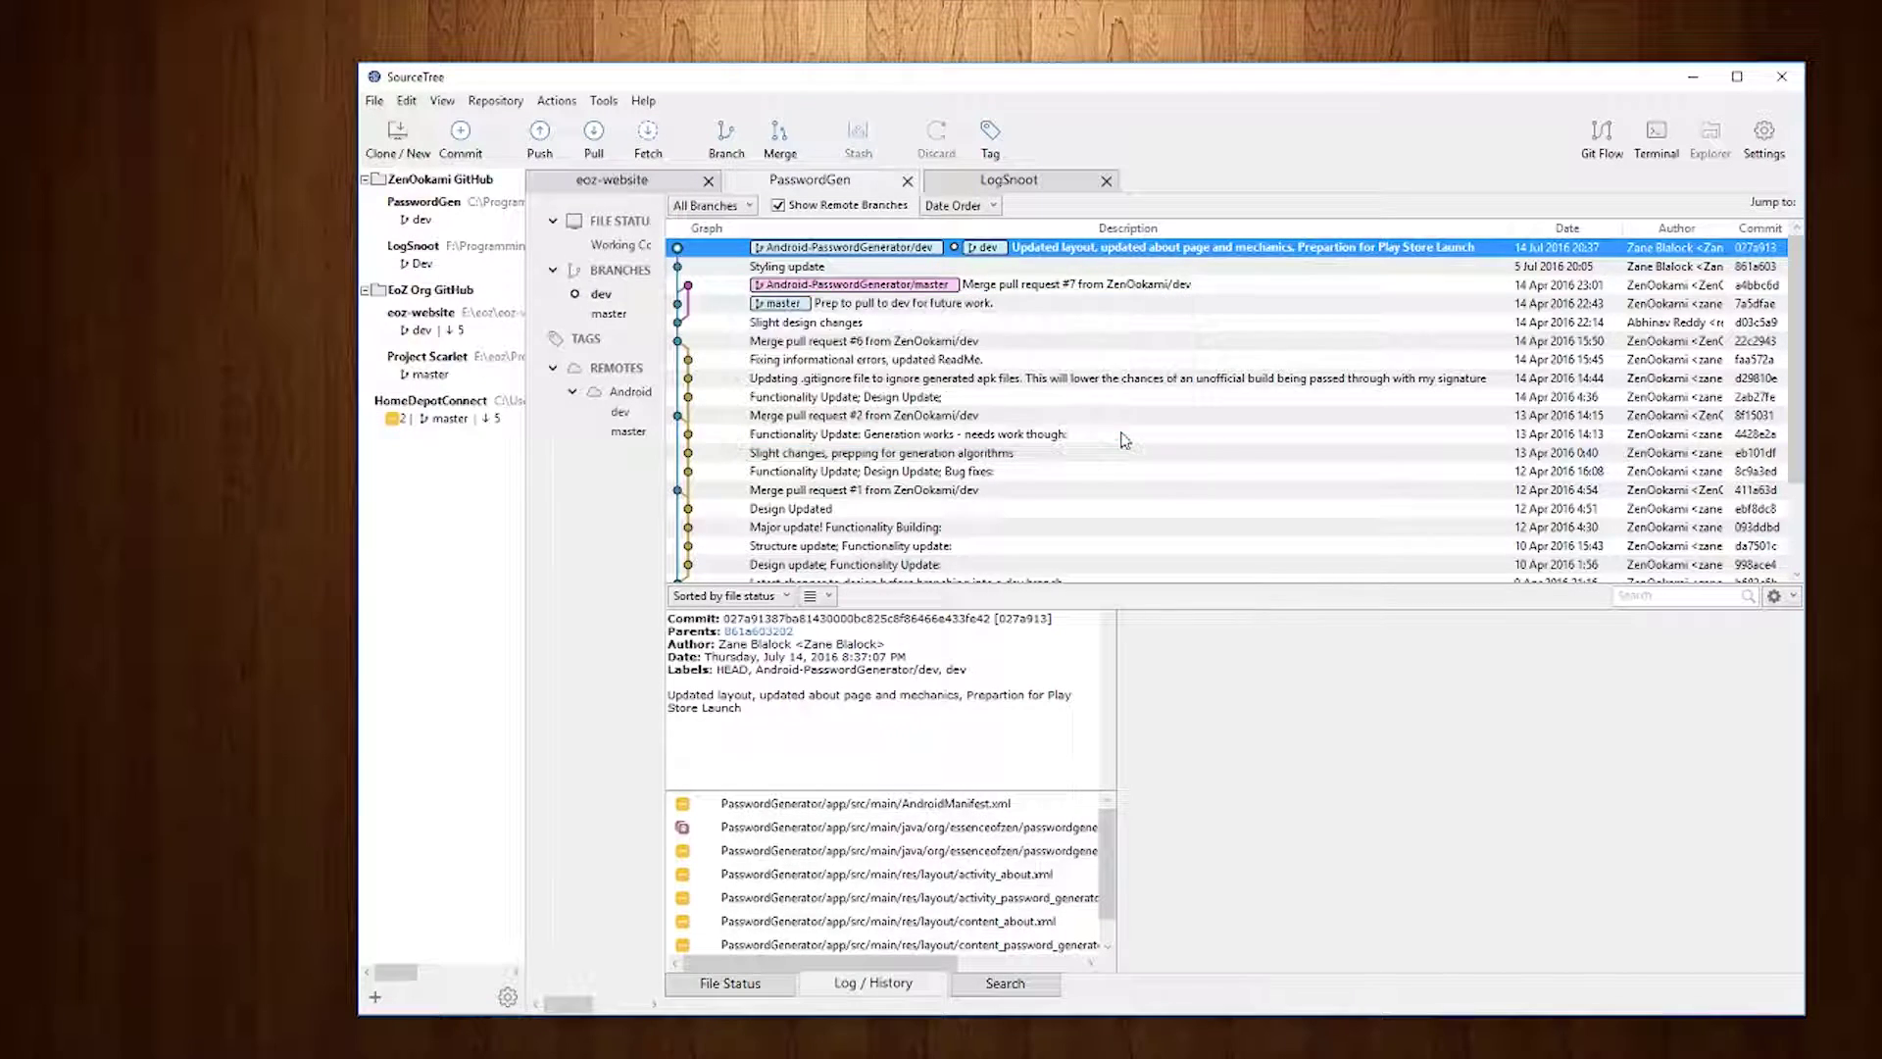
{"action": "left_click", "coordinate": [603, 100]}
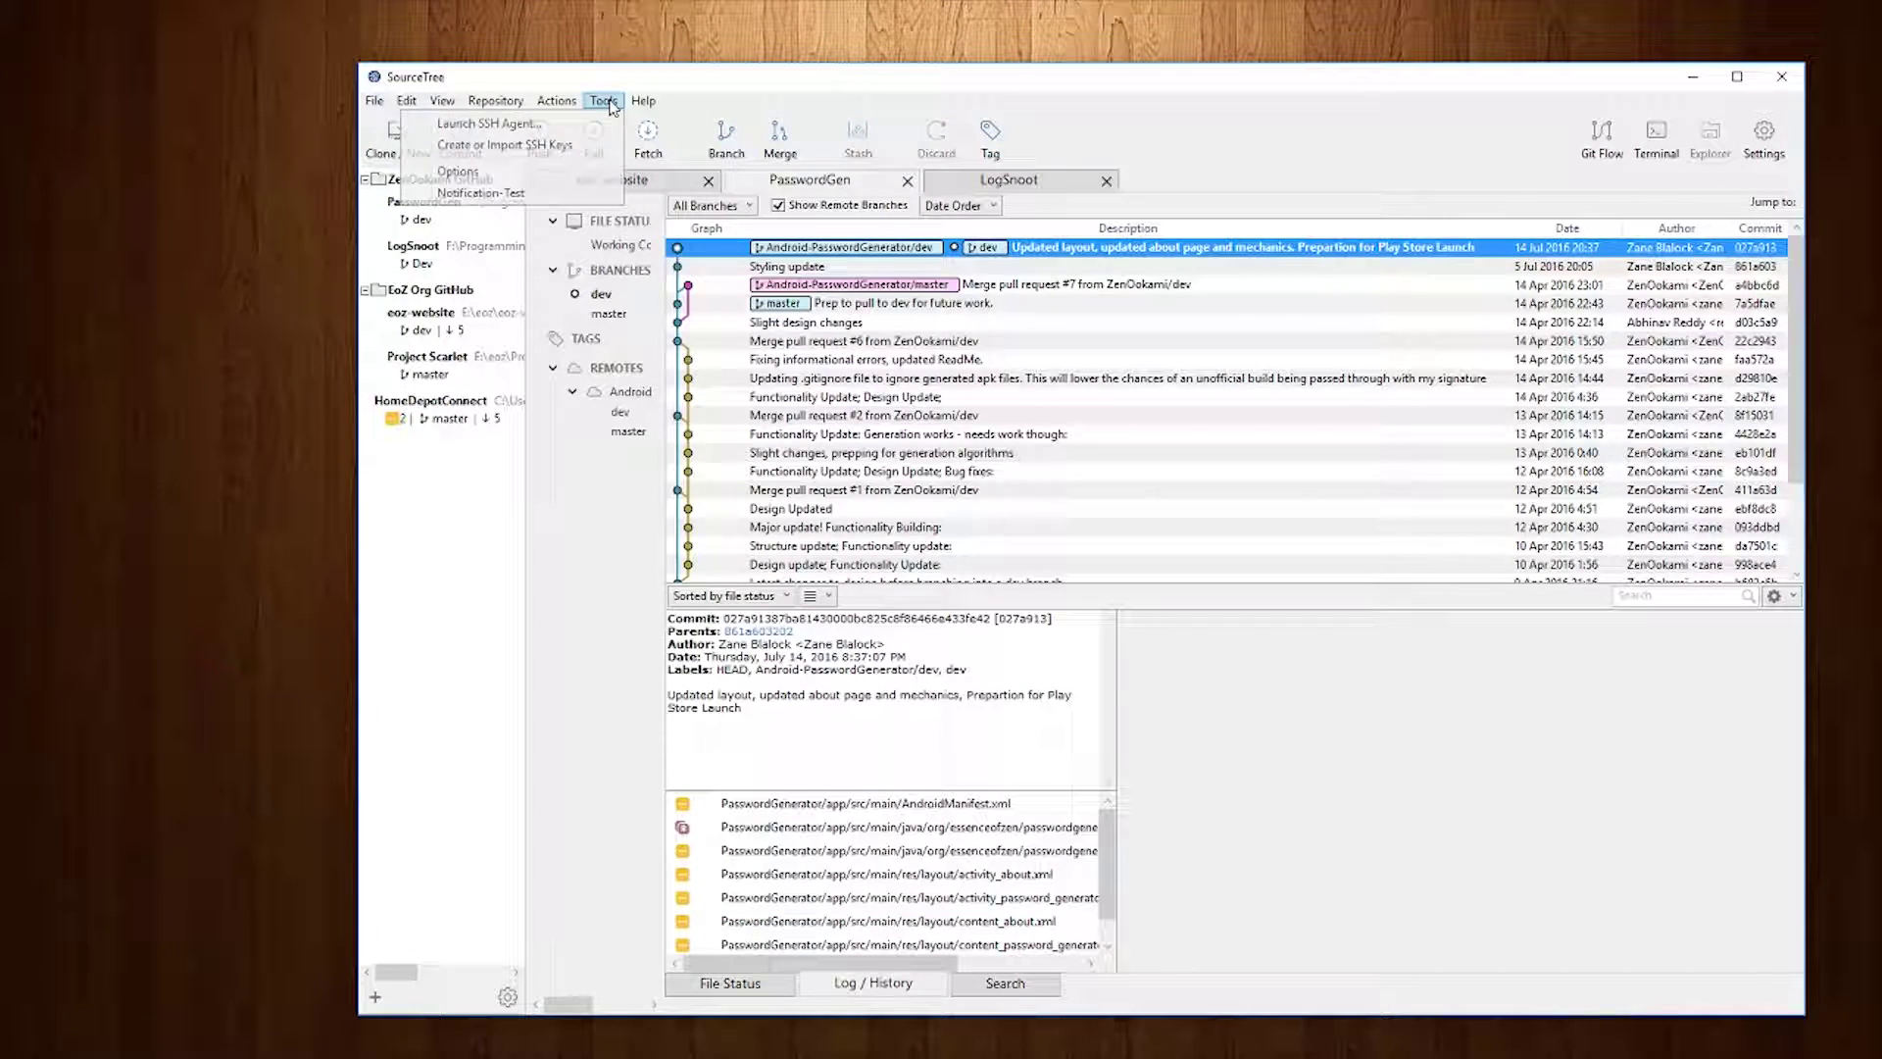
{"action": "left_click", "coordinate": [488, 171]}
{"action": "left_click", "coordinate": [1261, 601]}
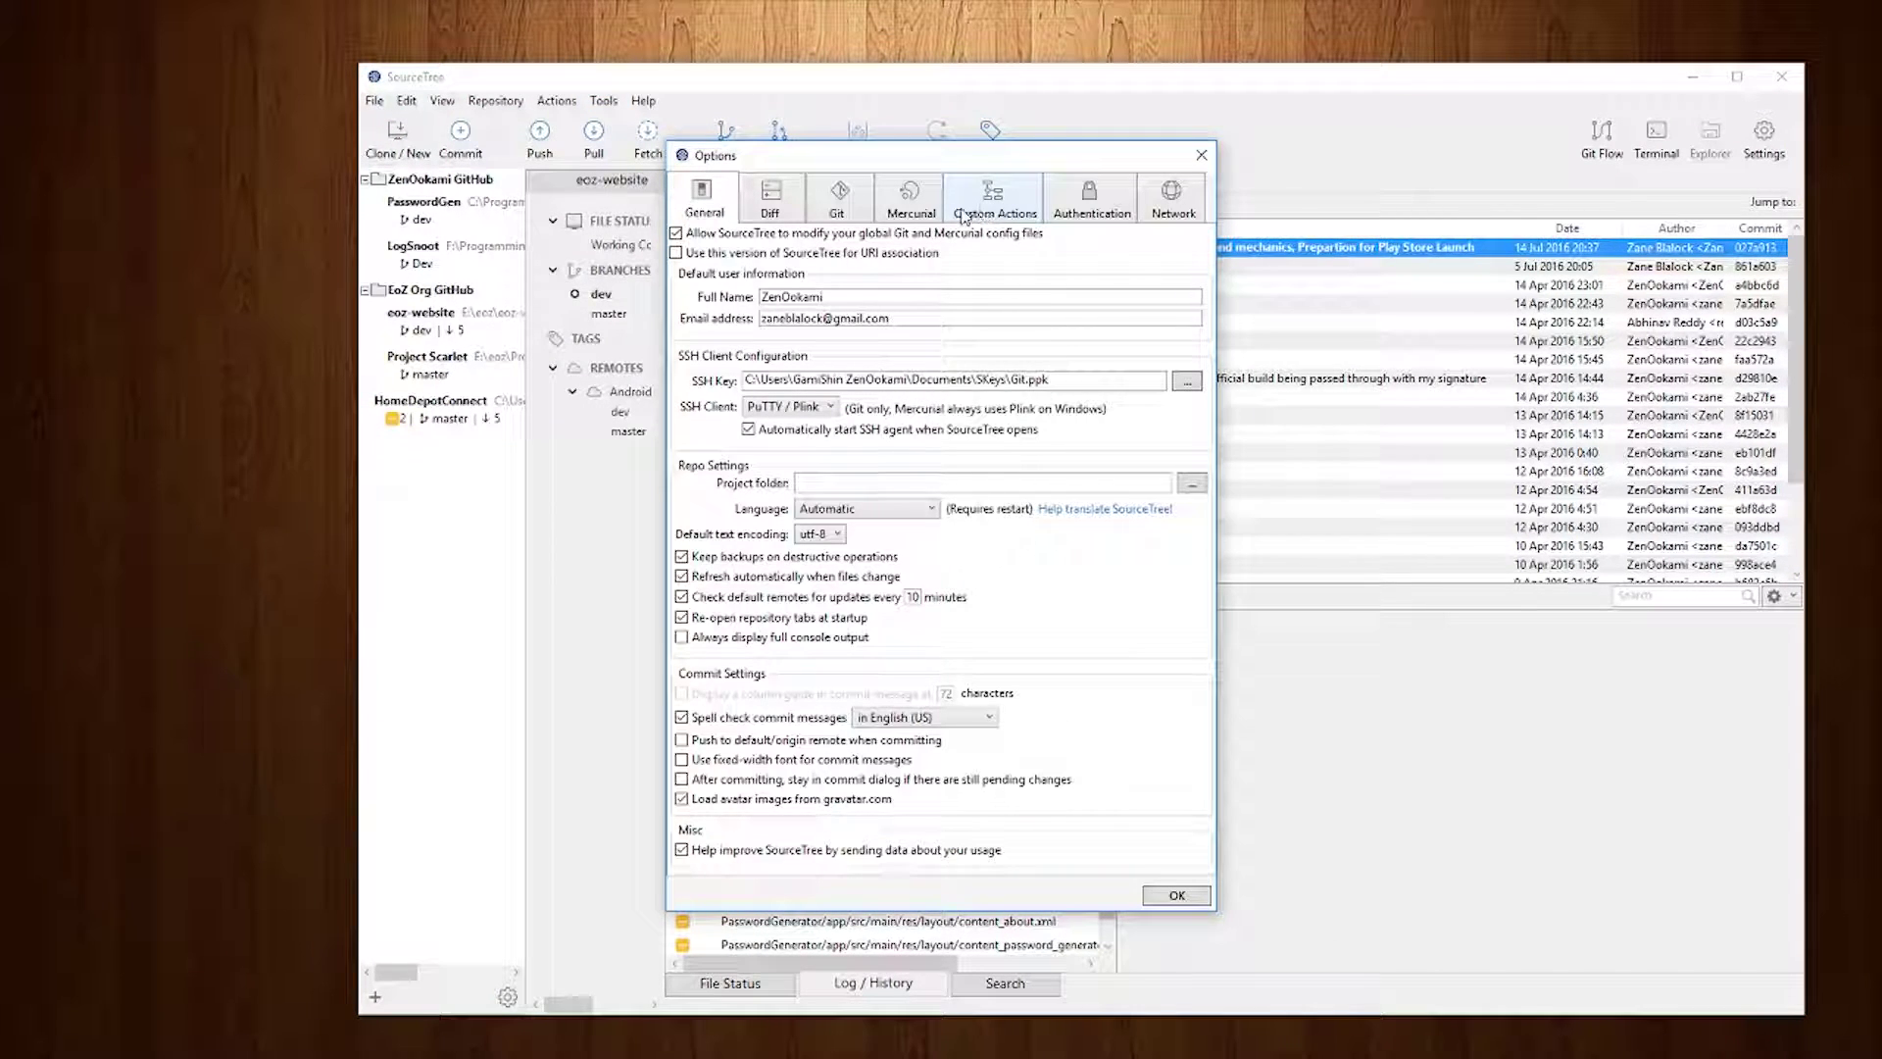
- Update the embedded Mercurial from the Mercurial tab and confirm downloading version 3.7.3
{"action": "left_click", "coordinate": [914, 194]}
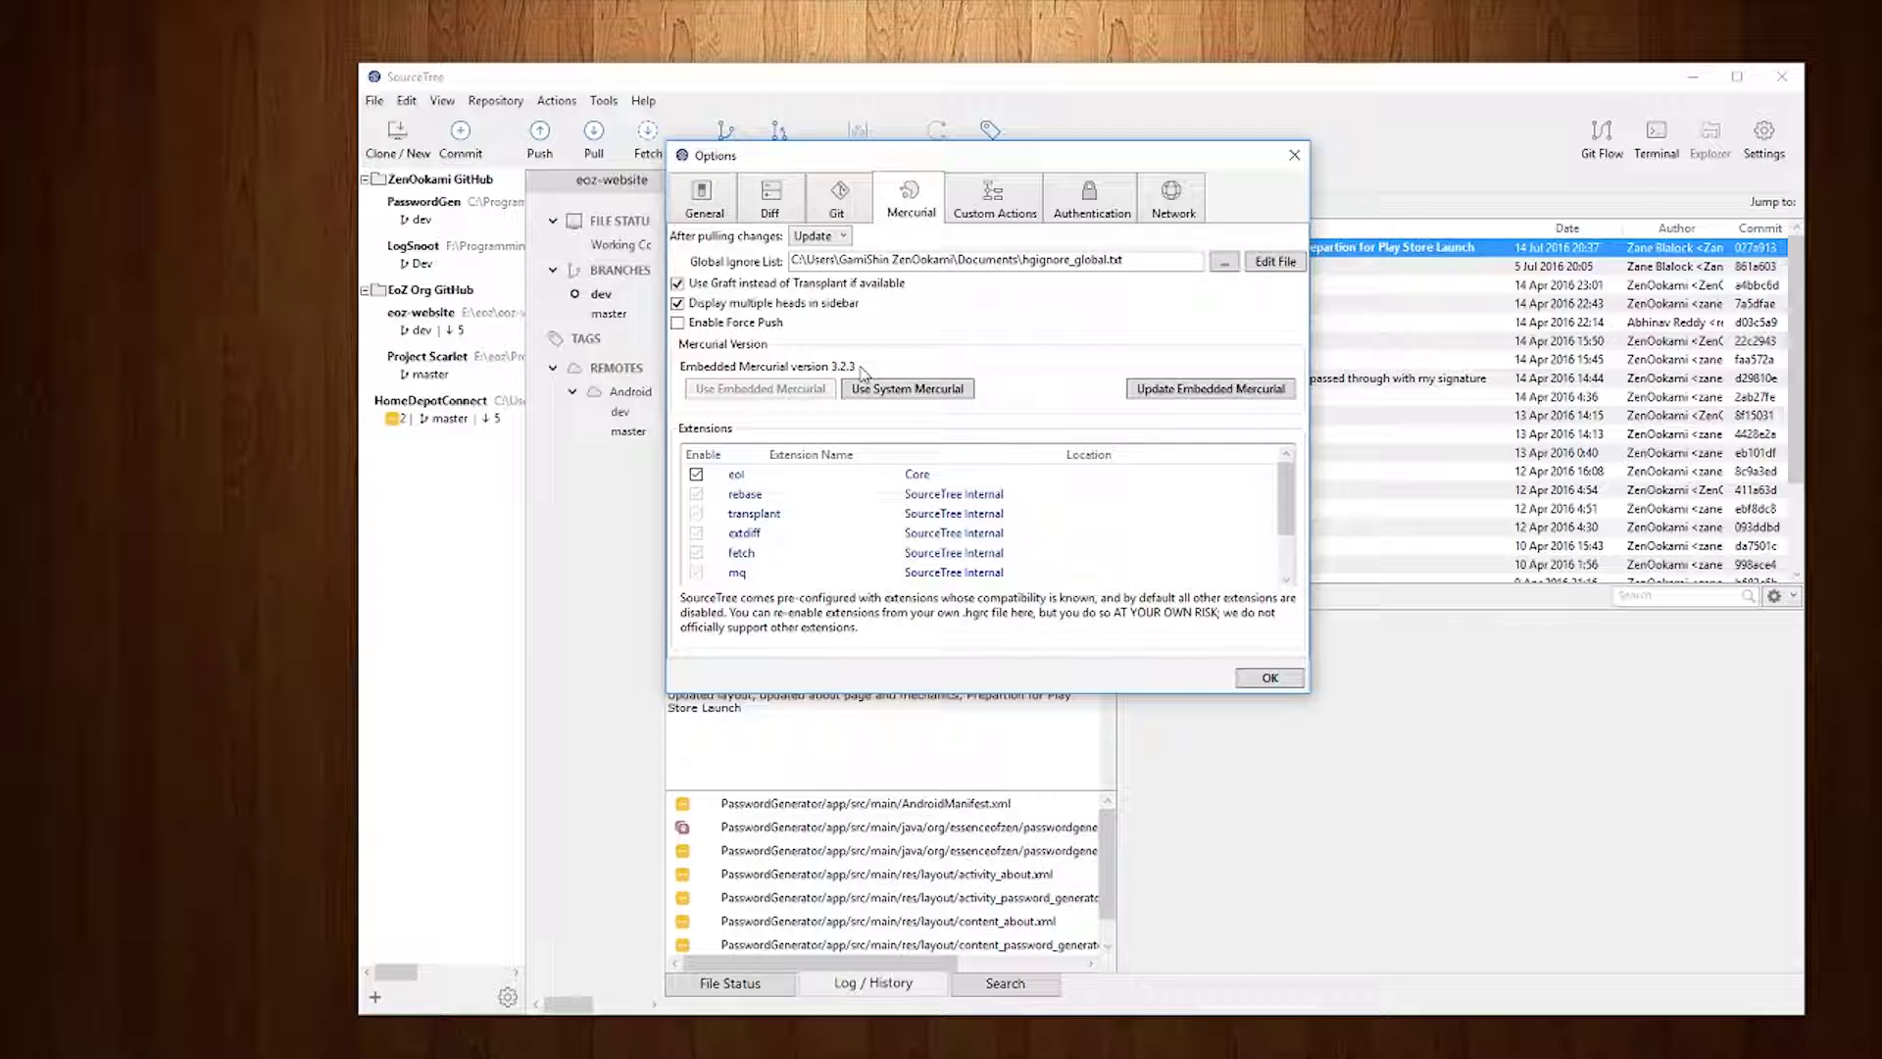
{"action": "left_click", "coordinate": [1204, 391]}
{"action": "left_click", "coordinate": [1102, 448]}
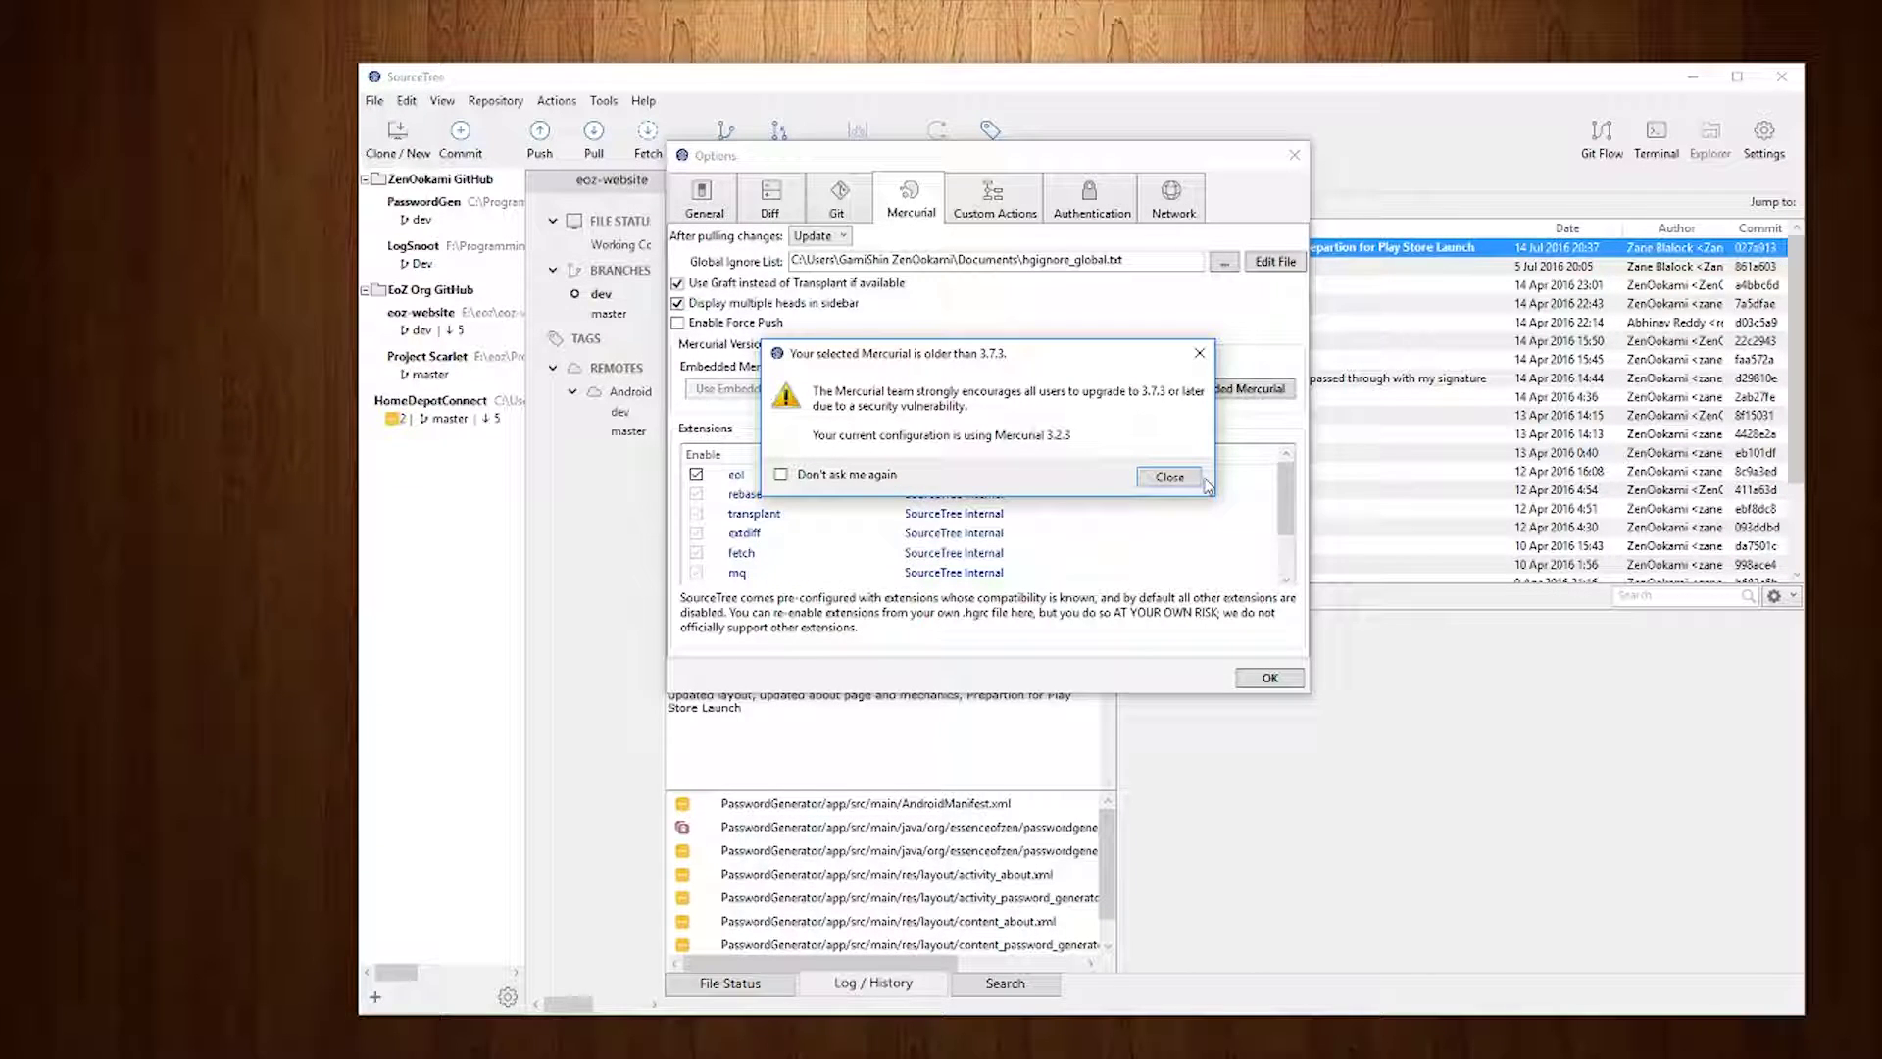
- Close the old-version warning and exit Options with Mercurial at 3.7.3
{"action": "left_click", "coordinate": [1186, 478]}
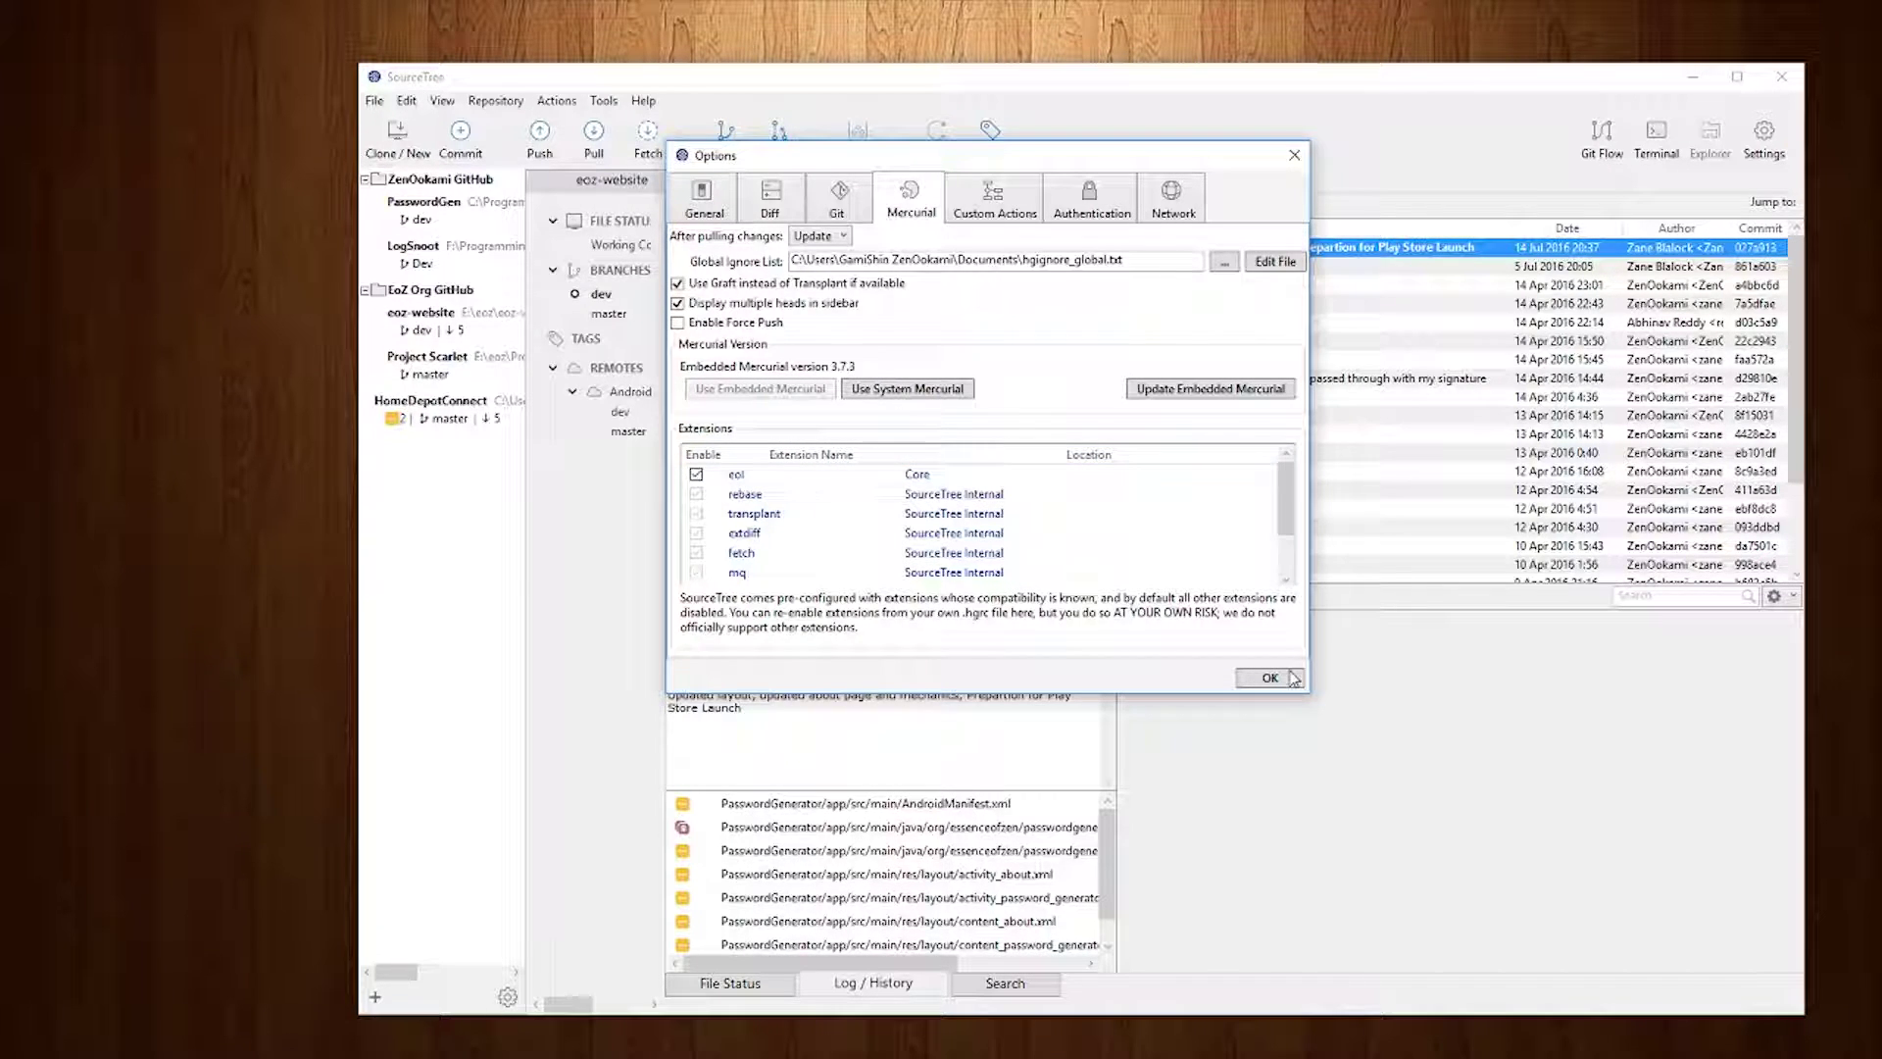
{"action": "left_click", "coordinate": [1240, 678]}
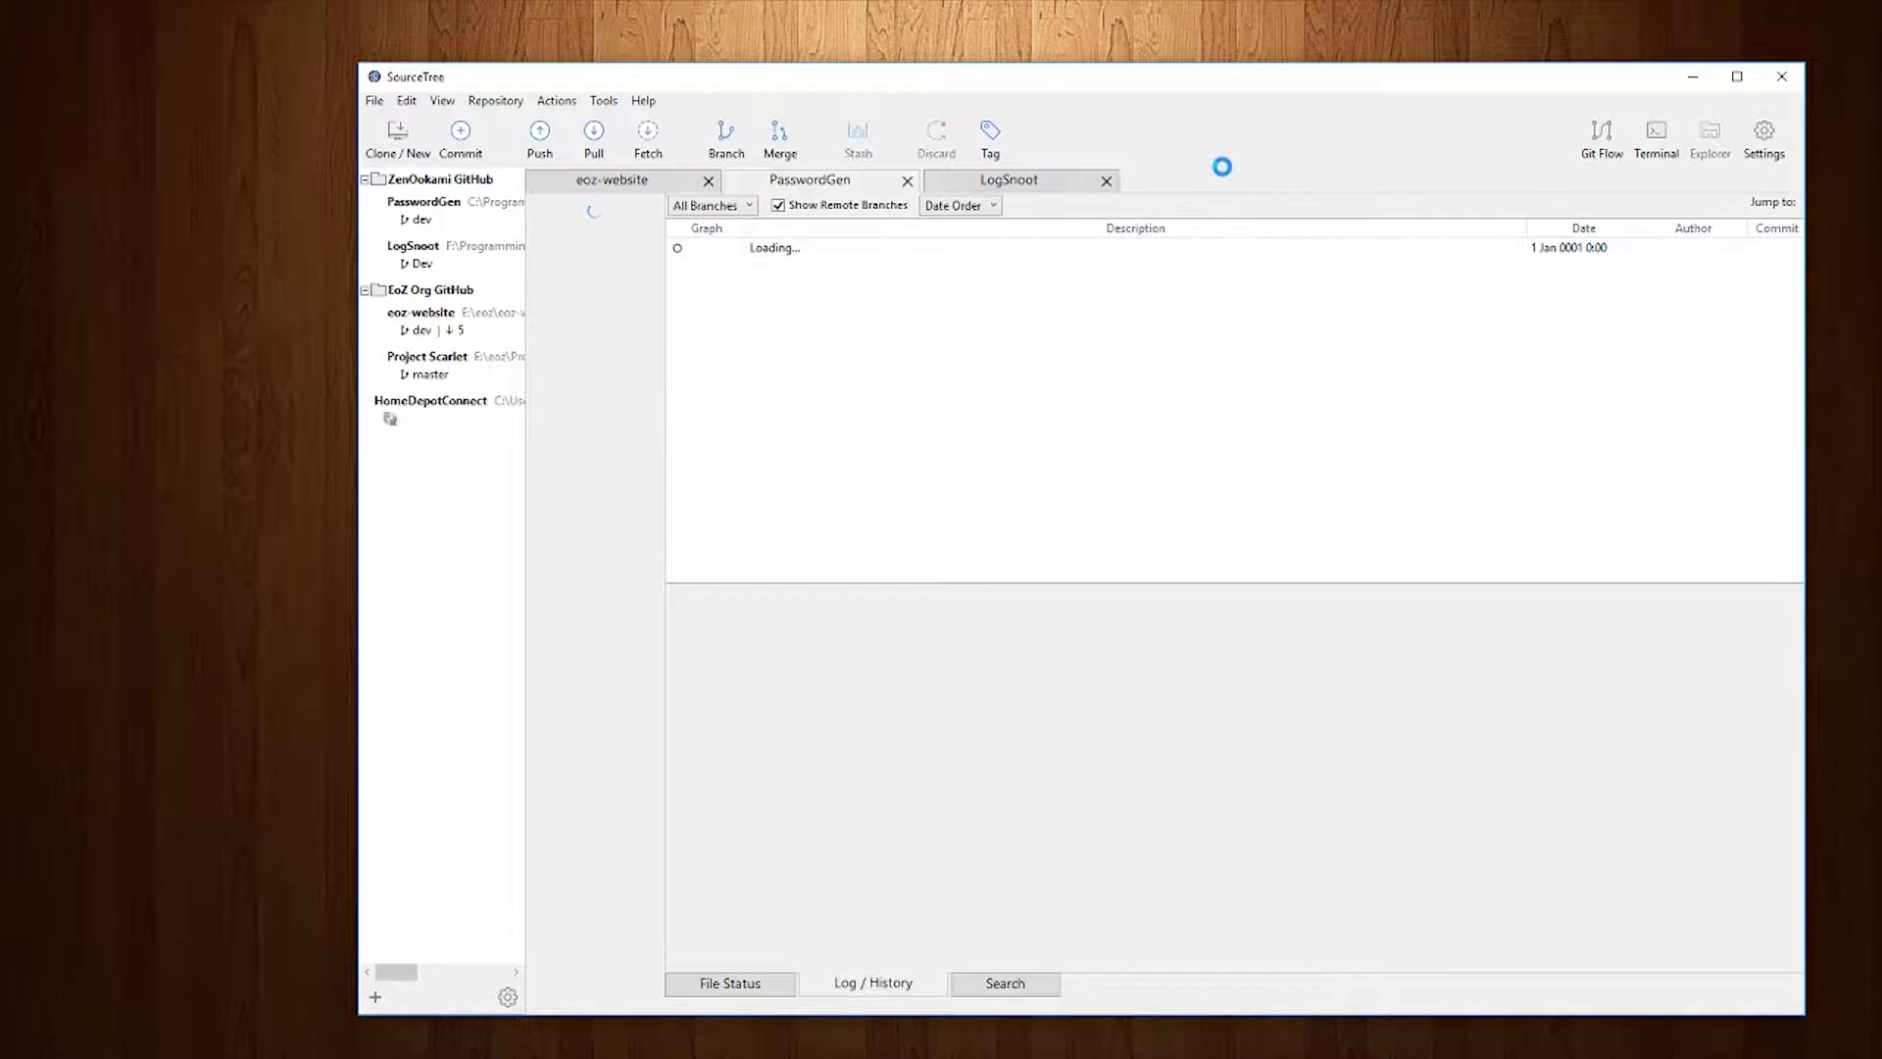
- Reopen Options at the Mercurial tab to check embedded Mercurial reads 3.7.3
{"action": "left_click", "coordinate": [605, 101]}
{"action": "left_click", "coordinate": [460, 171]}
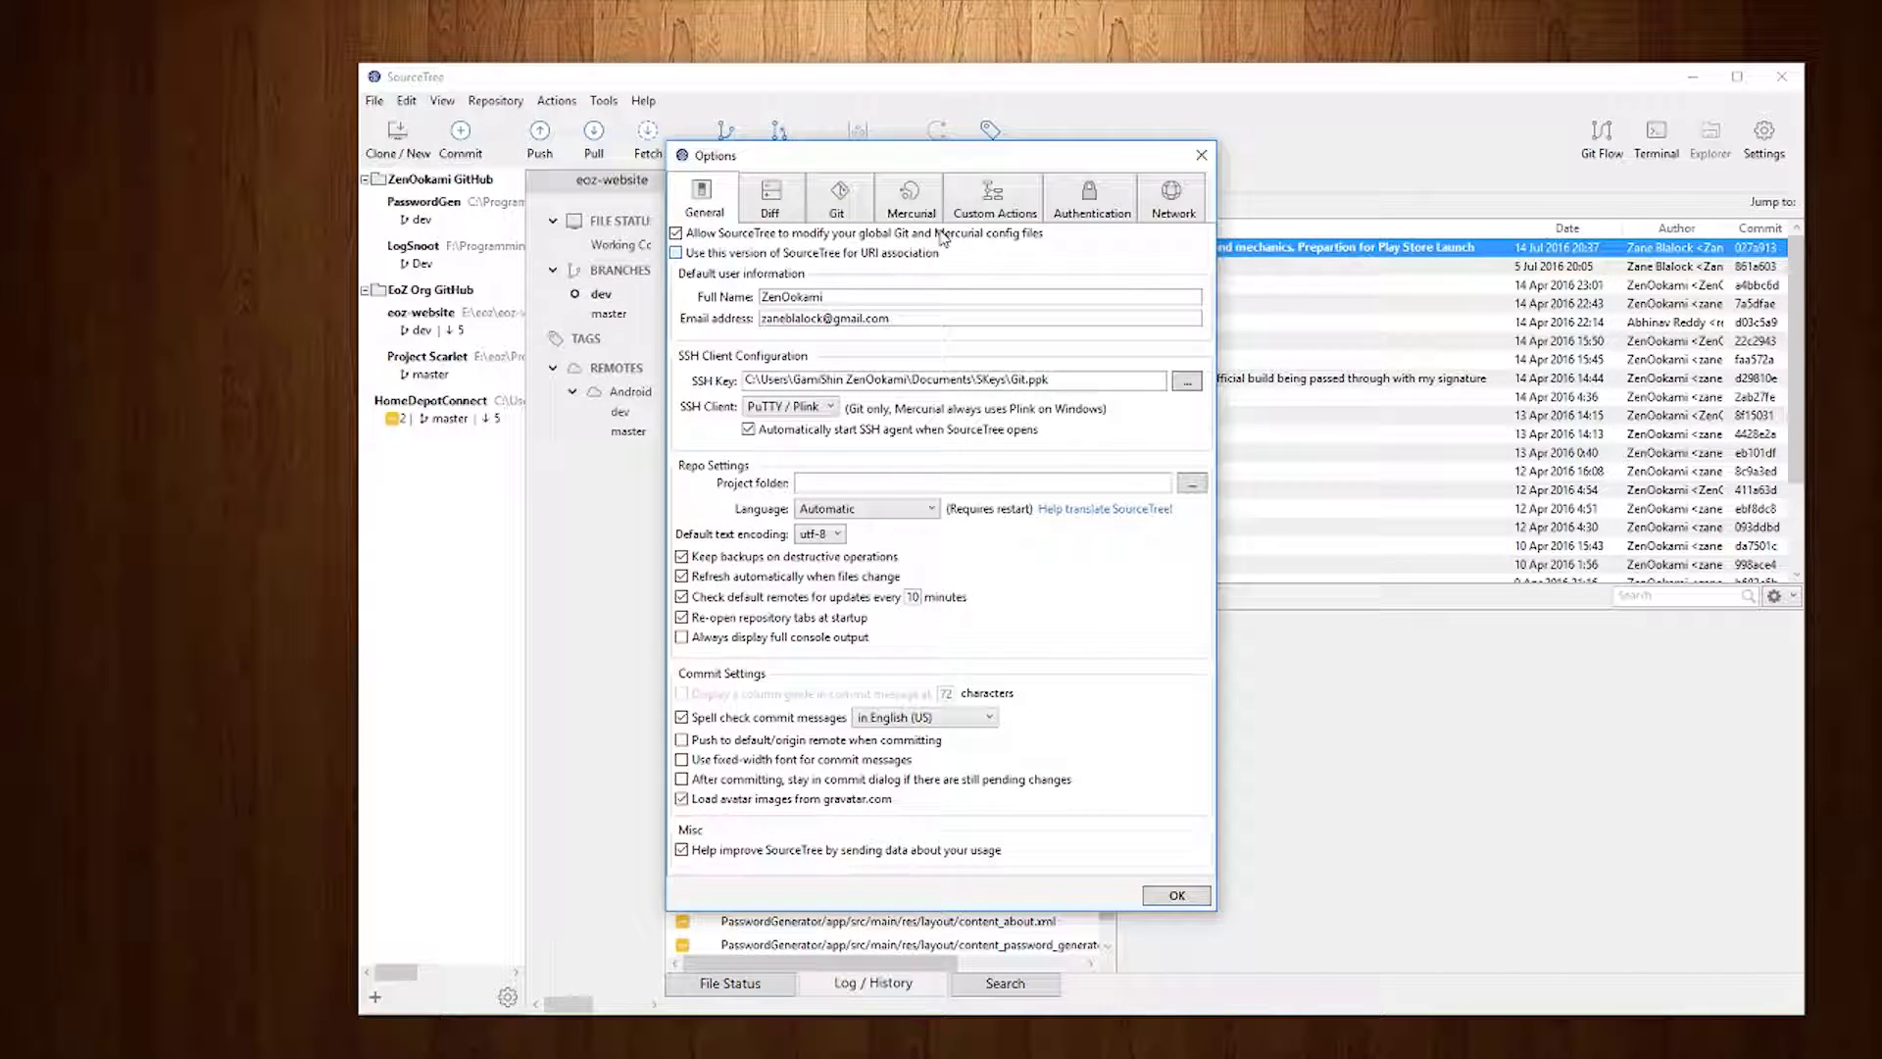
{"action": "left_click", "coordinate": [924, 207]}
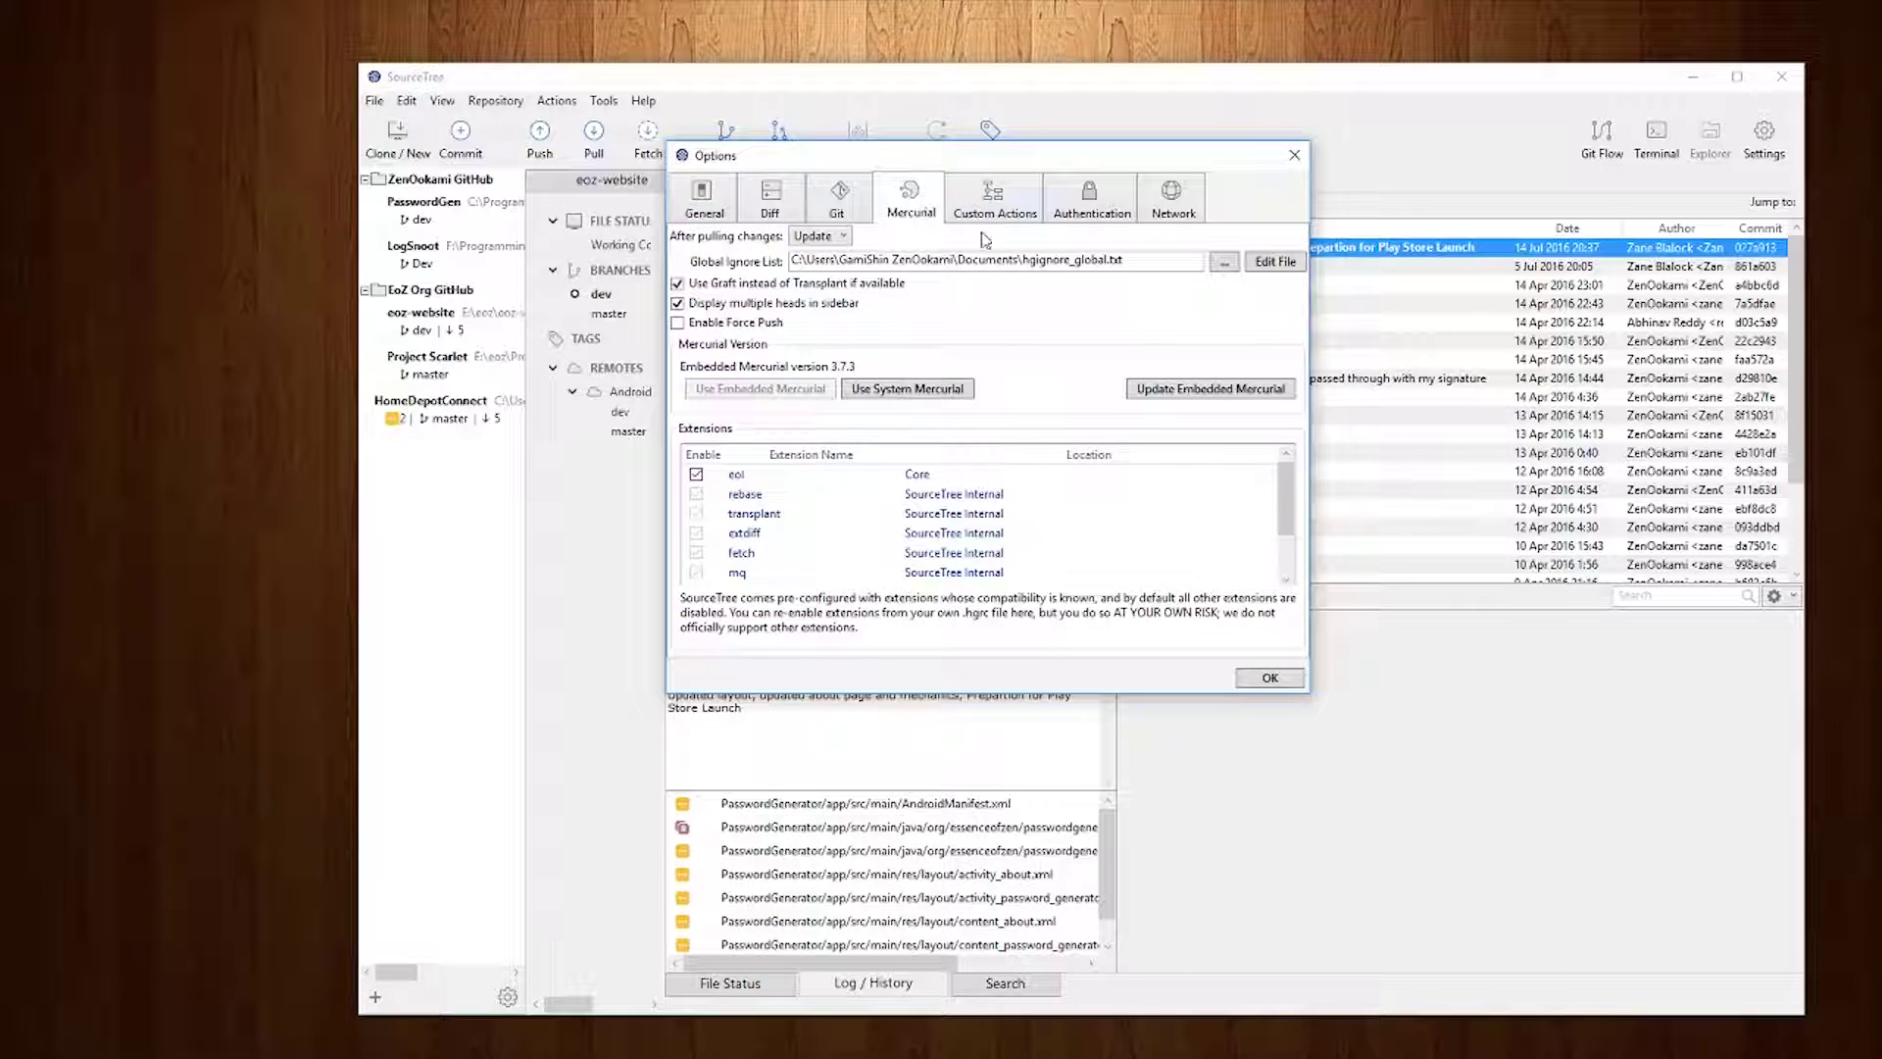